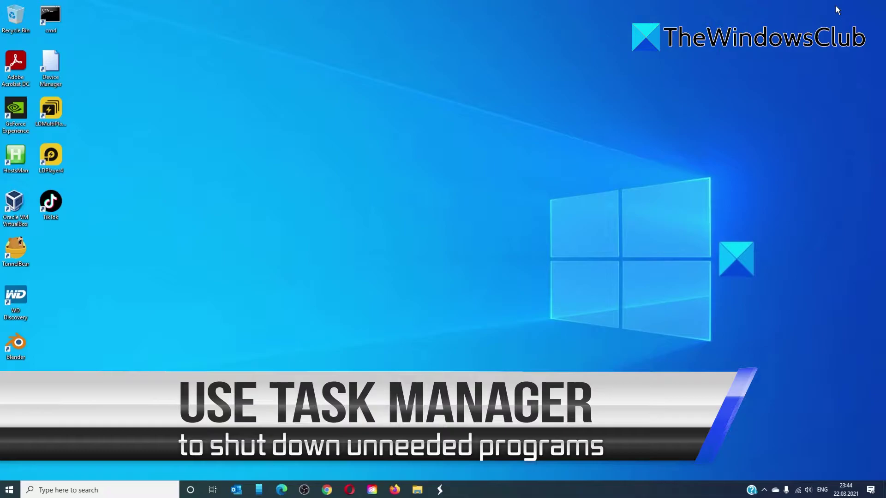
Open Task Manager from the taskbar menu, then close it
right_click(600, 478)
left_click(727, 443)
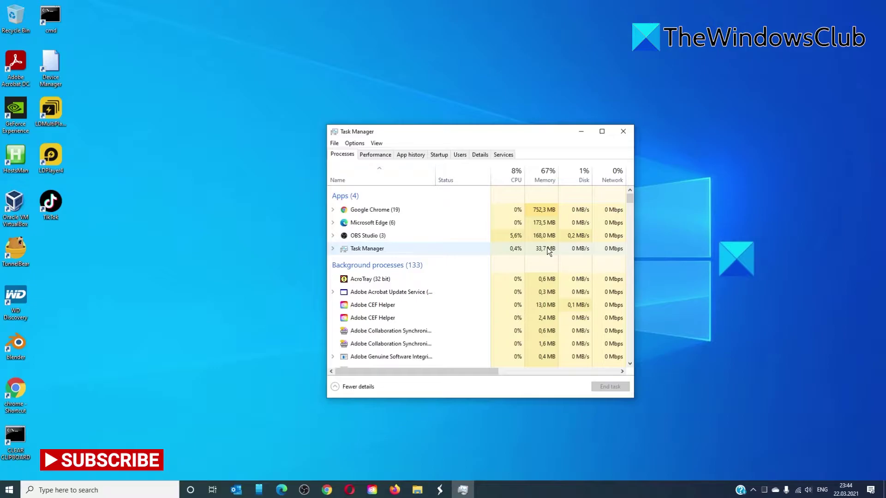
left_click(622, 130)
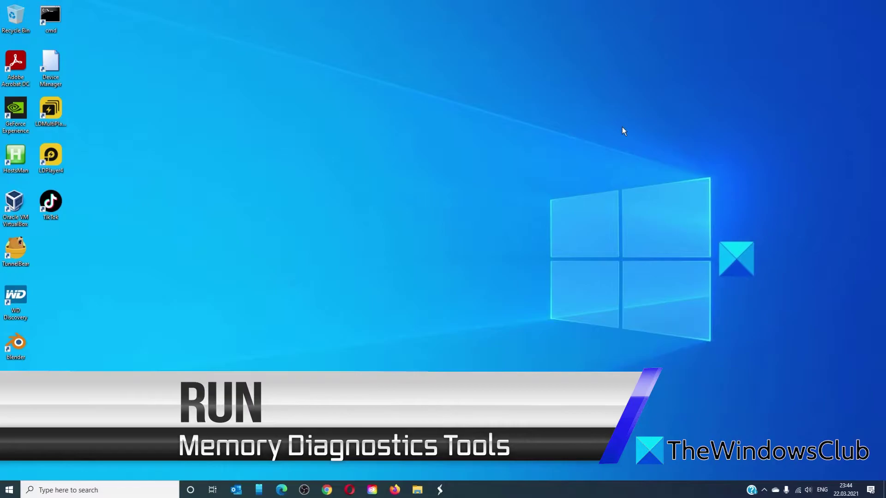
Run mdsched.exe and schedule the memory check for next startup
key("super+r")
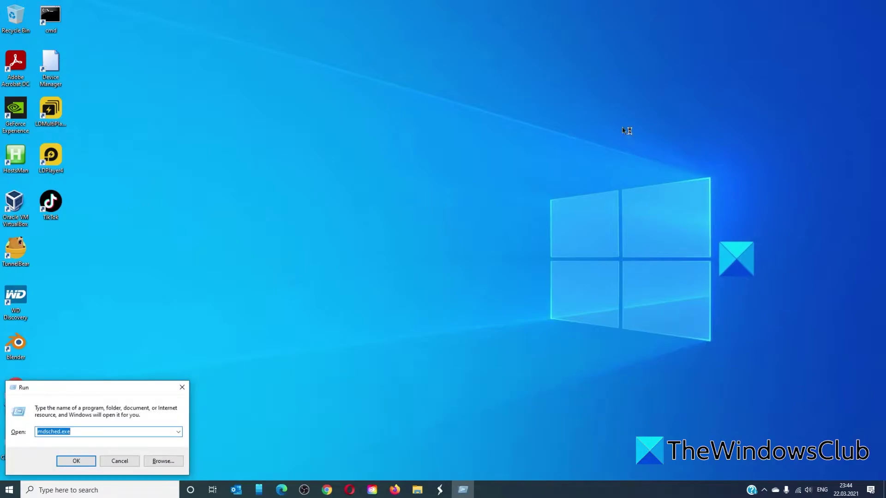
type("md")
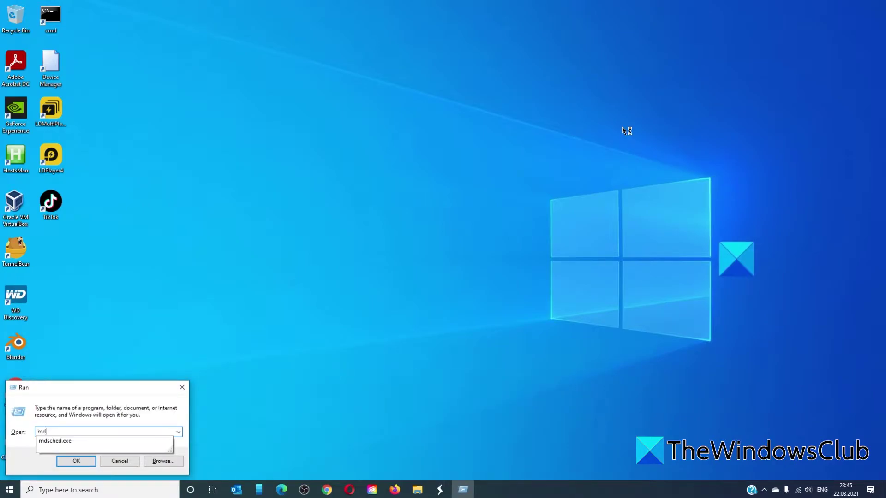
type("sched.")
type("exe")
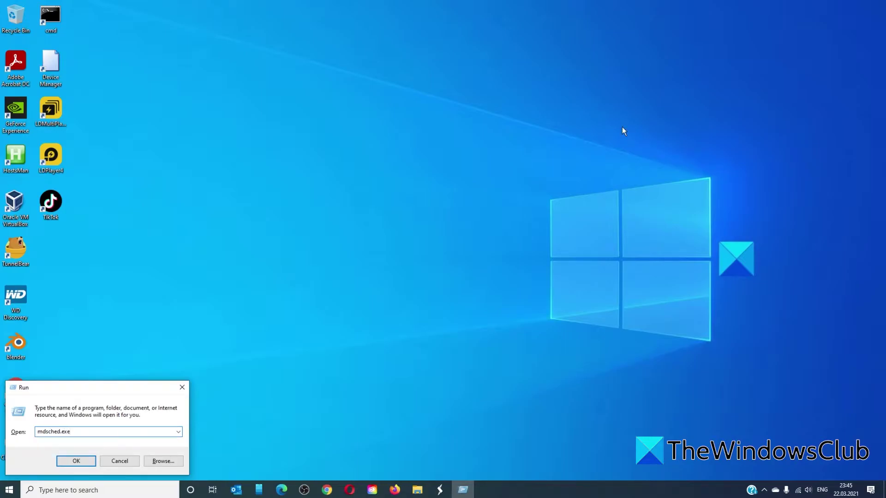
key("Return")
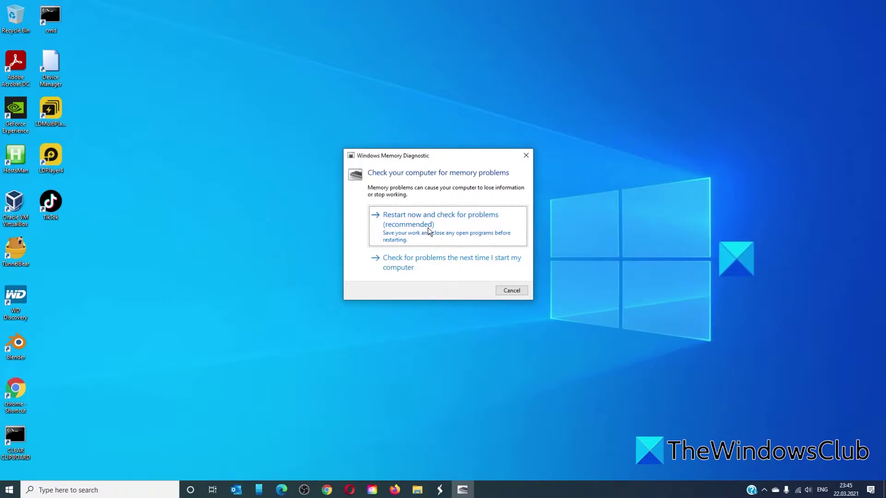
left_click(430, 265)
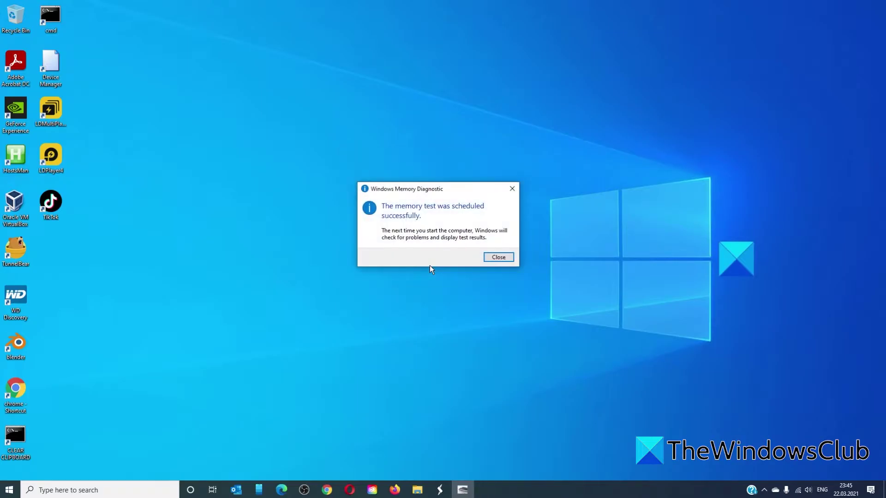
left_click(501, 258)
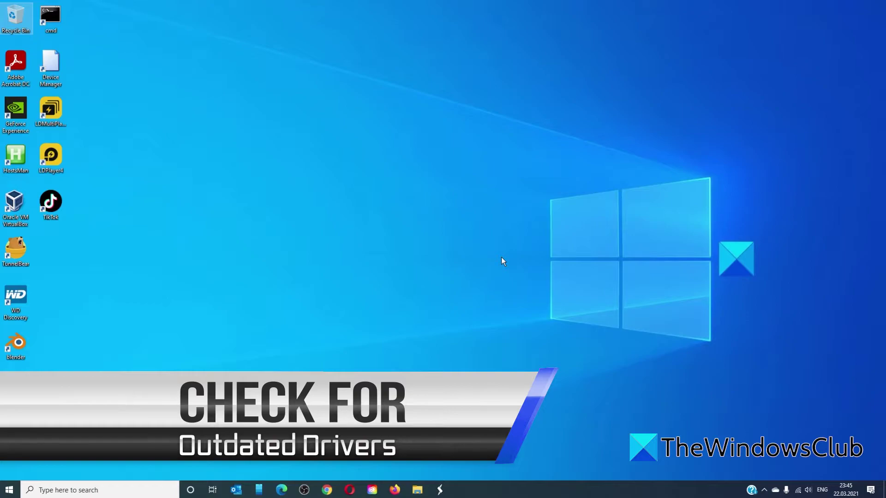
right_click(10, 491)
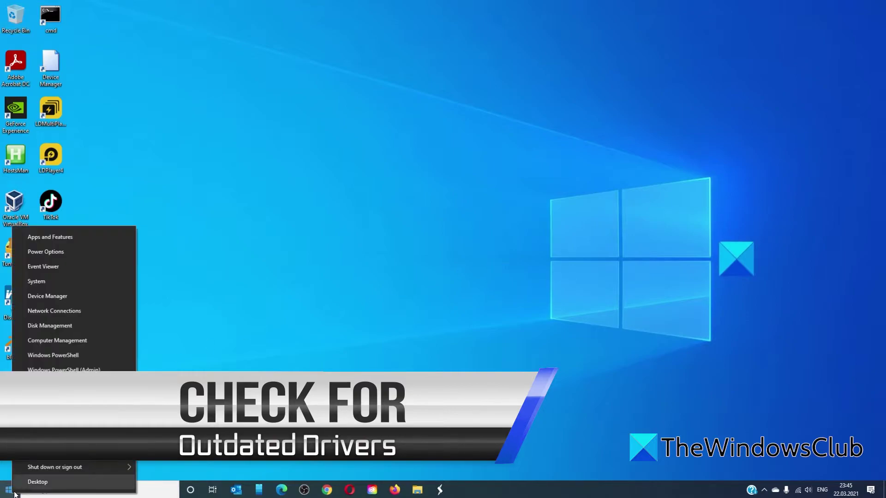
left_click(41, 296)
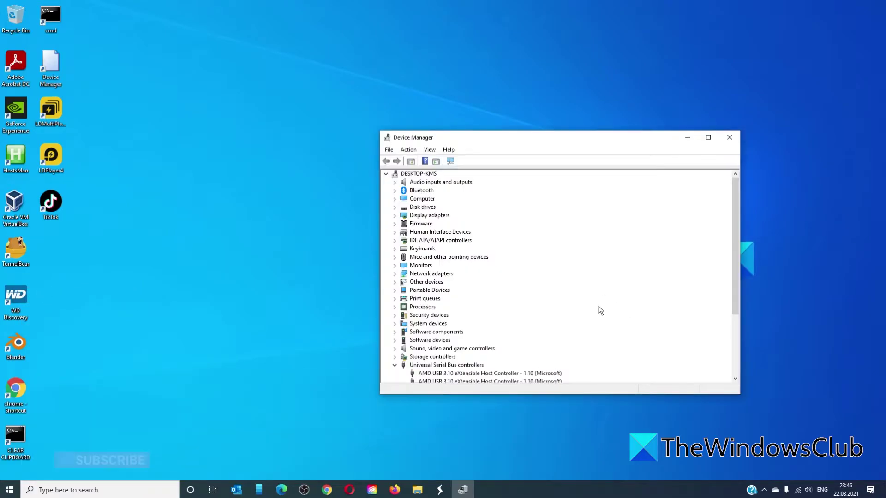
left_click(395, 182)
left_click(395, 215)
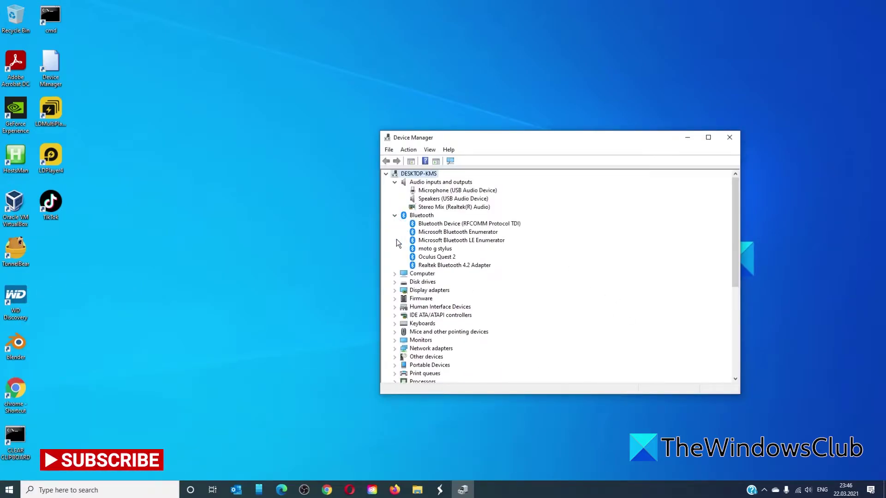
left_click(395, 274)
scroll(506, 312, "down", 5)
left_click(394, 342)
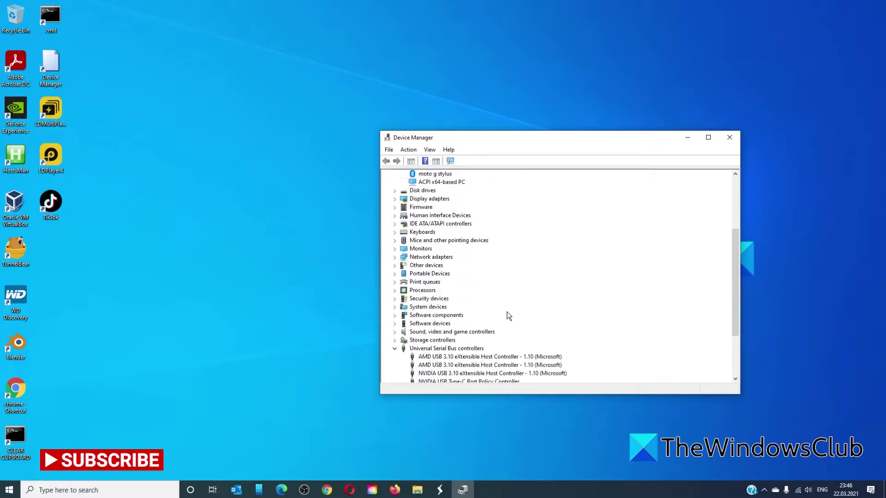
scroll(505, 312, "down", 3)
right_click(464, 315)
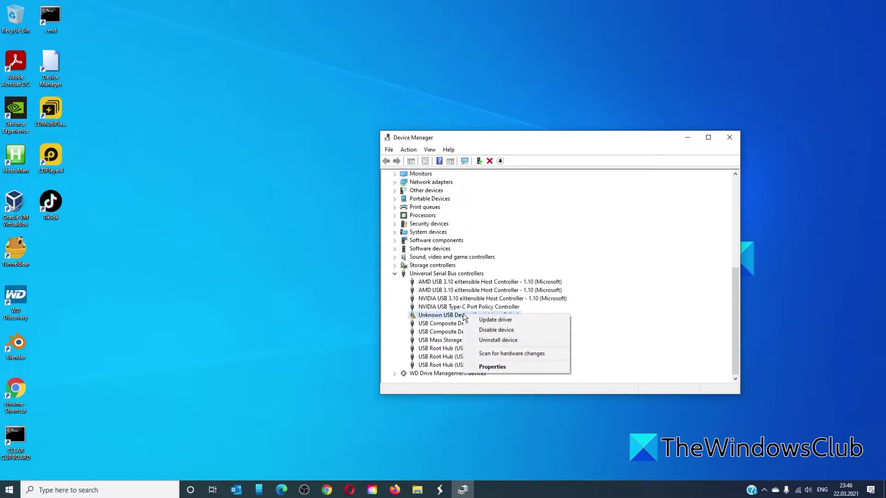
left_click(474, 321)
left_click(679, 366)
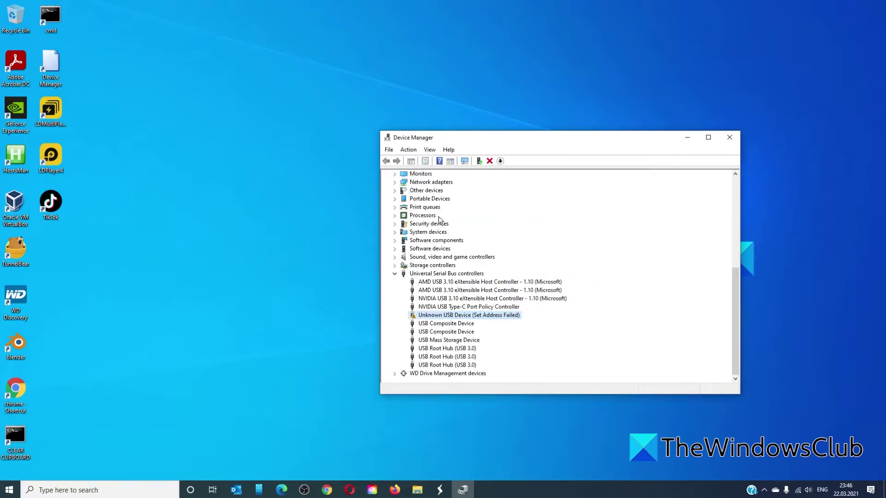
left_click(394, 215)
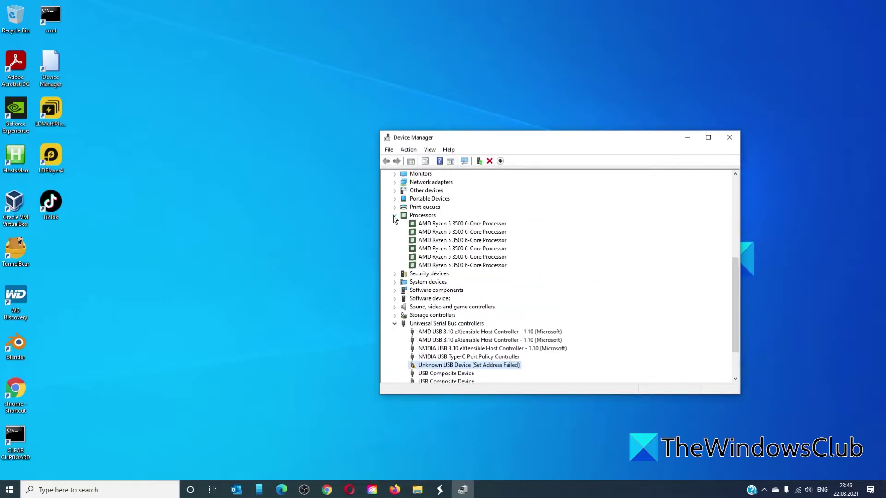
right_click(448, 225)
left_click(456, 232)
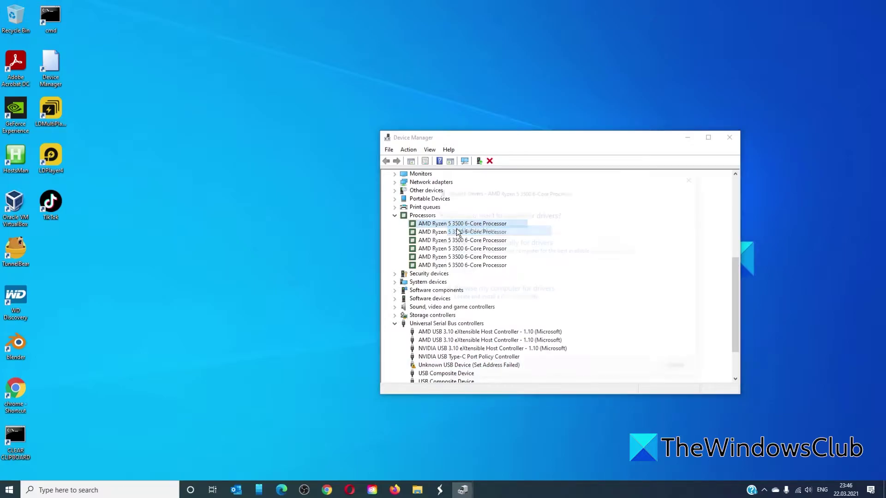
key("Escape")
left_click(730, 139)
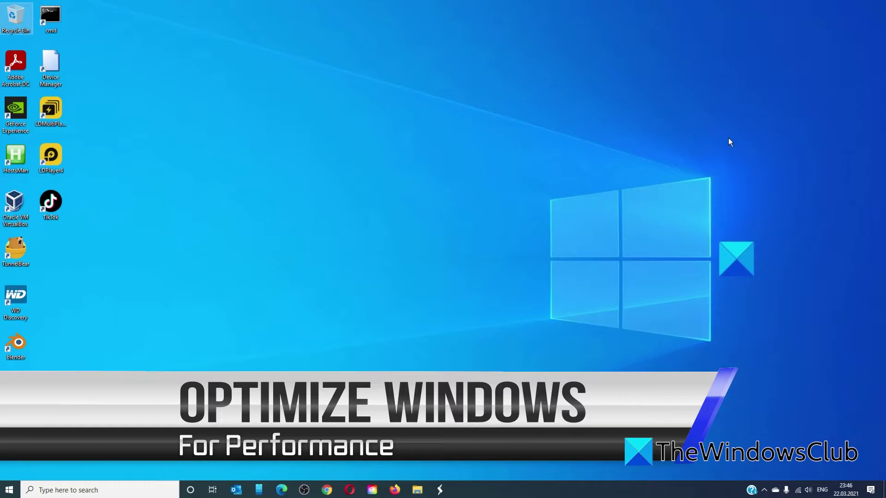
Open This PC's Properties from File Explorer to reach the About page
left_click(417, 490)
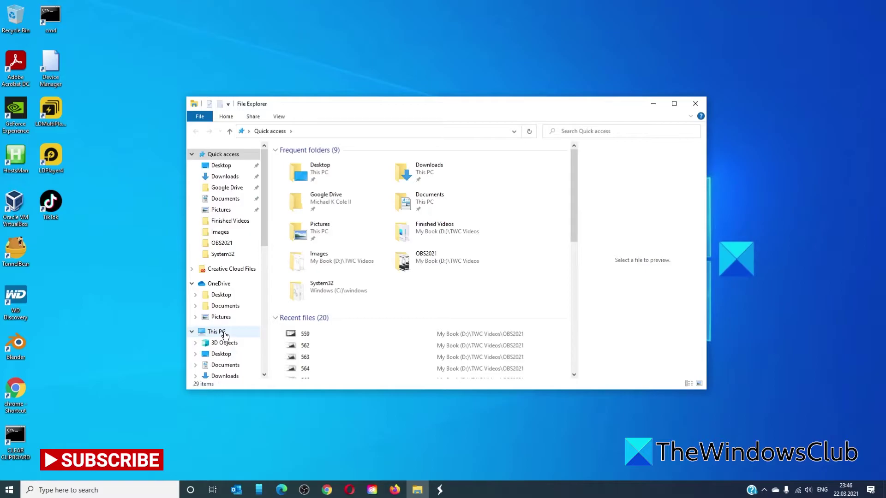
right_click(226, 337)
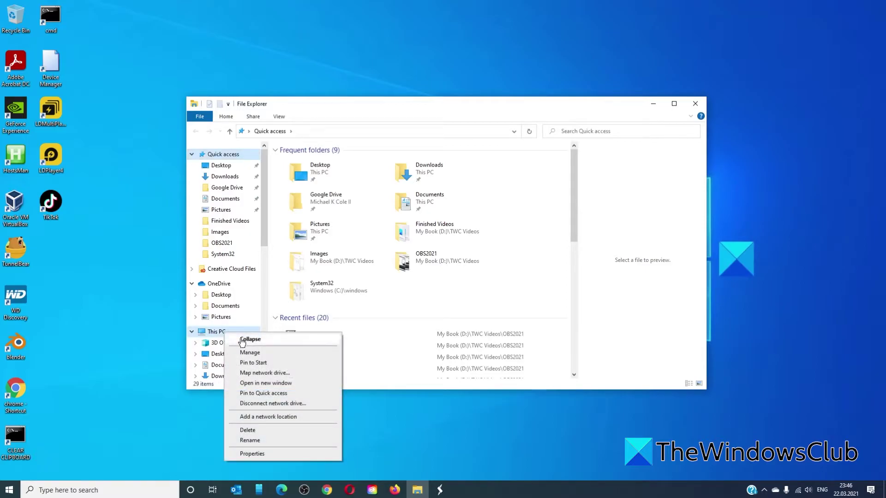
left_click(268, 455)
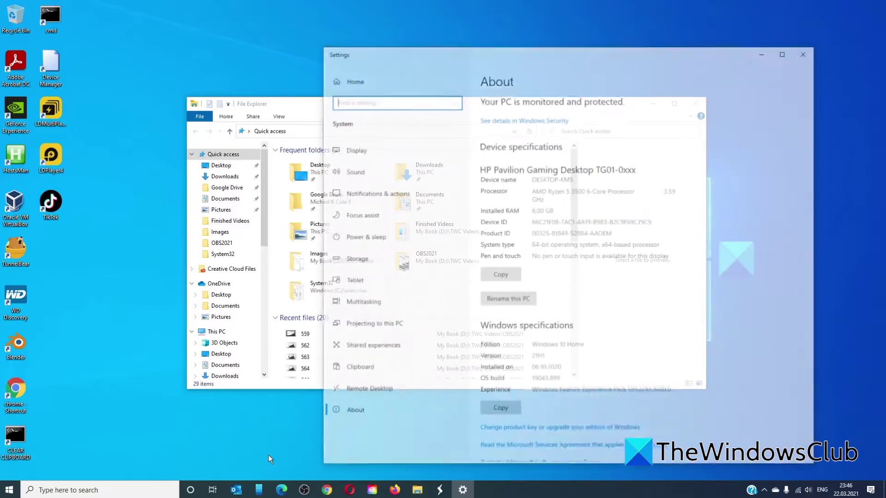
scroll(621, 329, "down", 5)
scroll(620, 329, "down", 1)
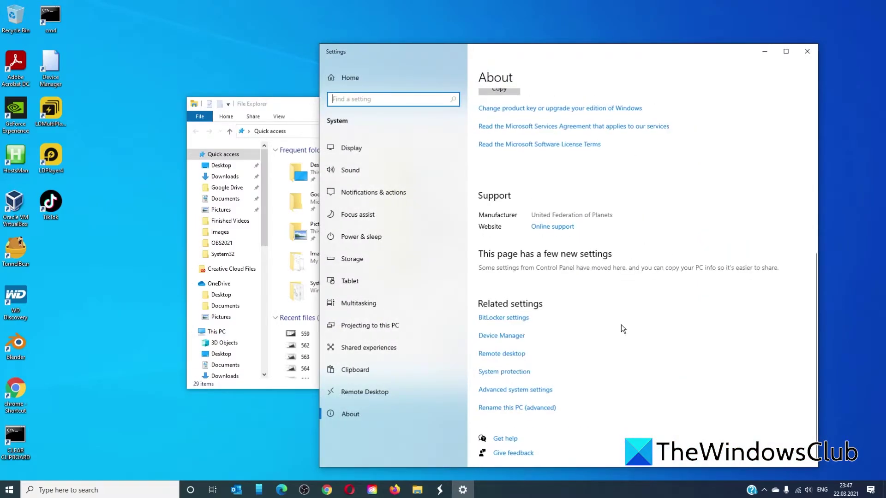
Apply 'Adjust for best appearance' in Performance Options, then close System Properties and Settings
left_click(539, 389)
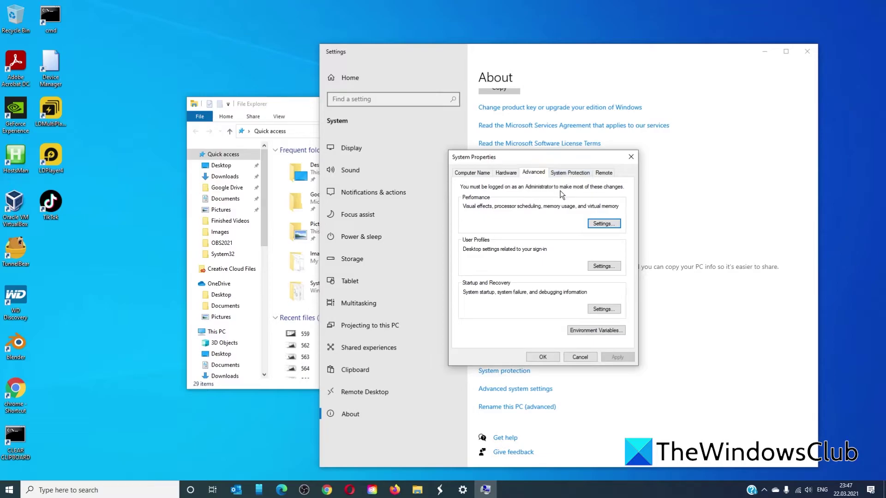
left_click(603, 224)
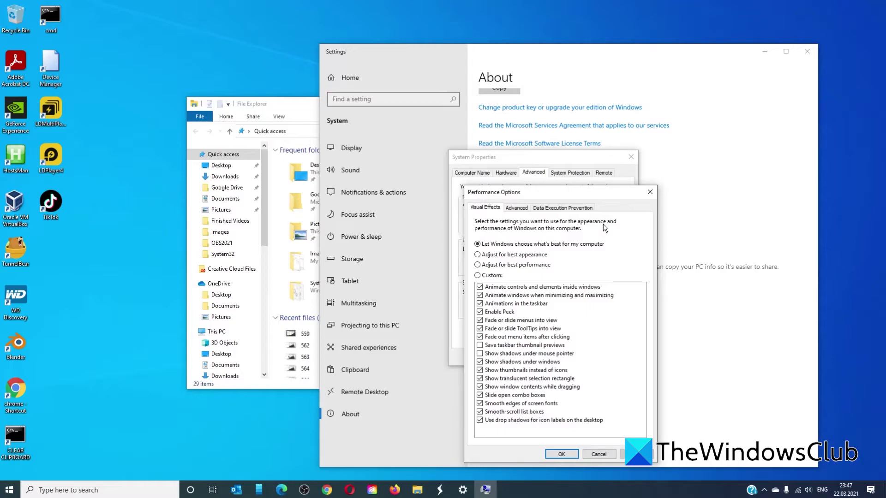
left_click(478, 256)
left_click(561, 455)
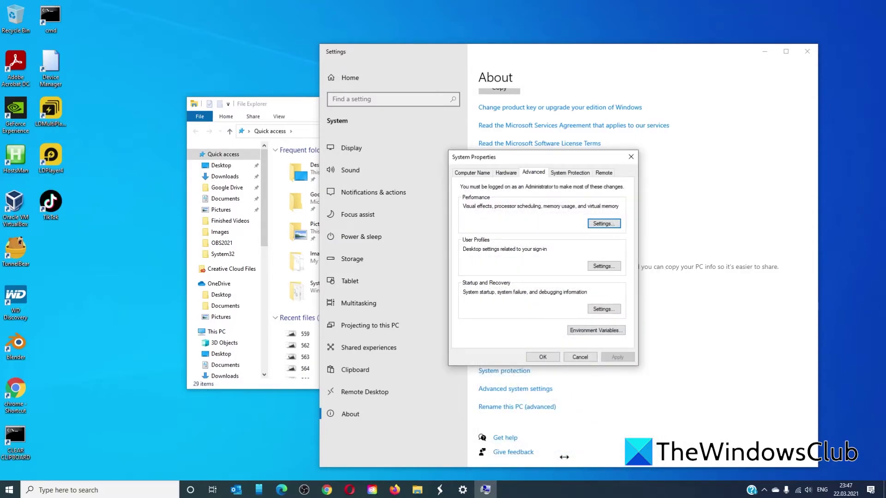
left_click(544, 357)
left_click(807, 53)
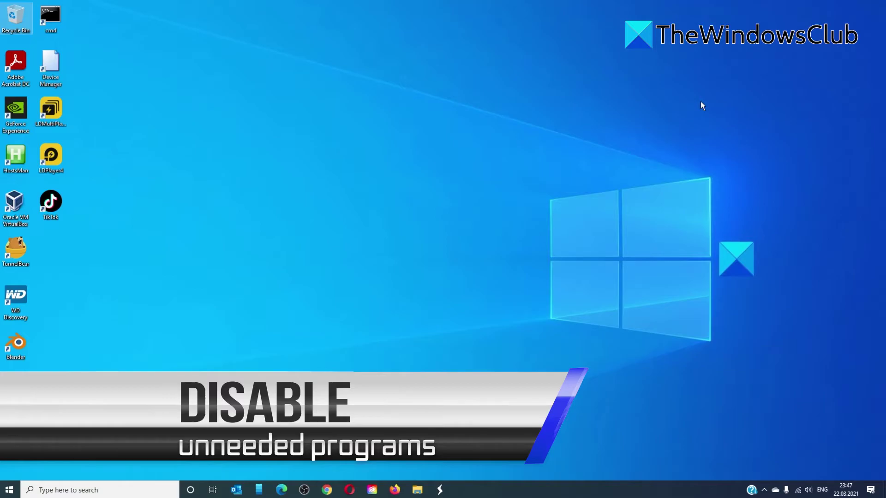
right_click(583, 490)
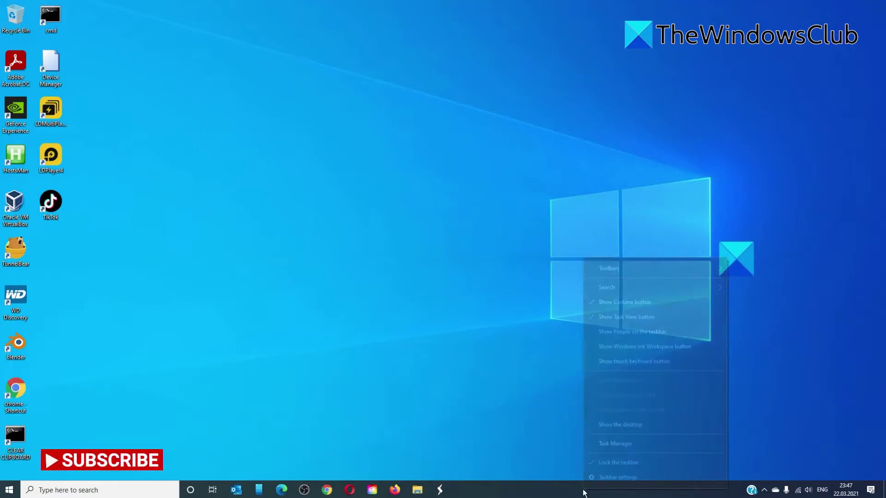
left_click(615, 444)
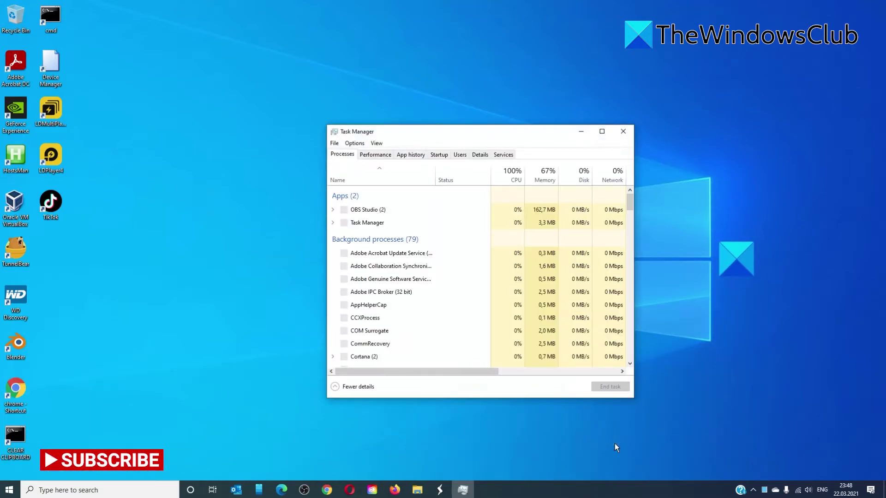
left_click(440, 155)
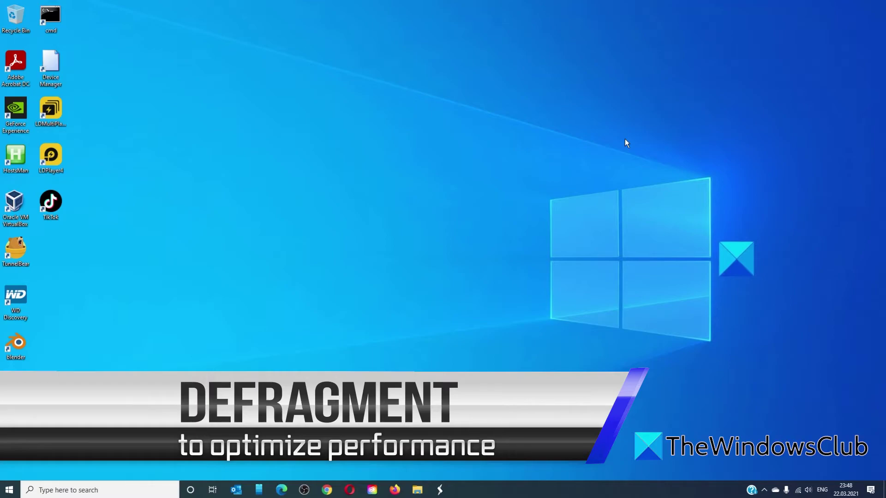
Launch Defragment and Optimize Drives from search, optimize Windows (C:), and close it
left_click(89, 493)
type("defra")
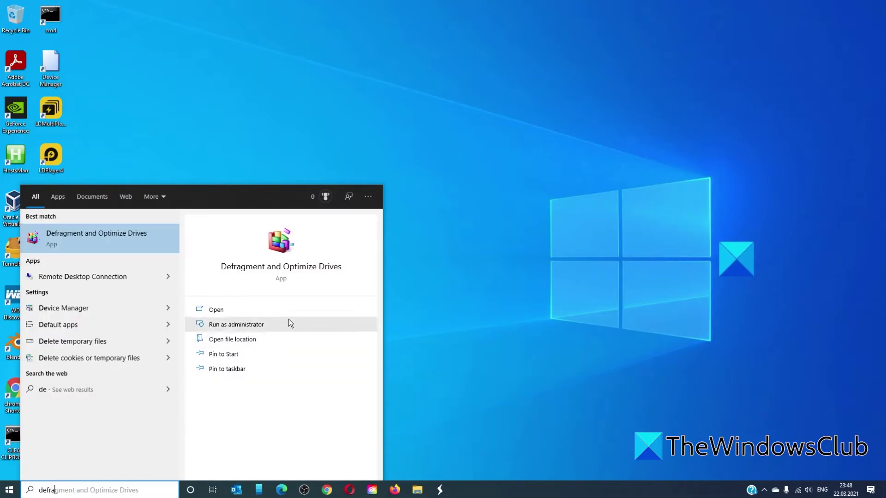
left_click(292, 271)
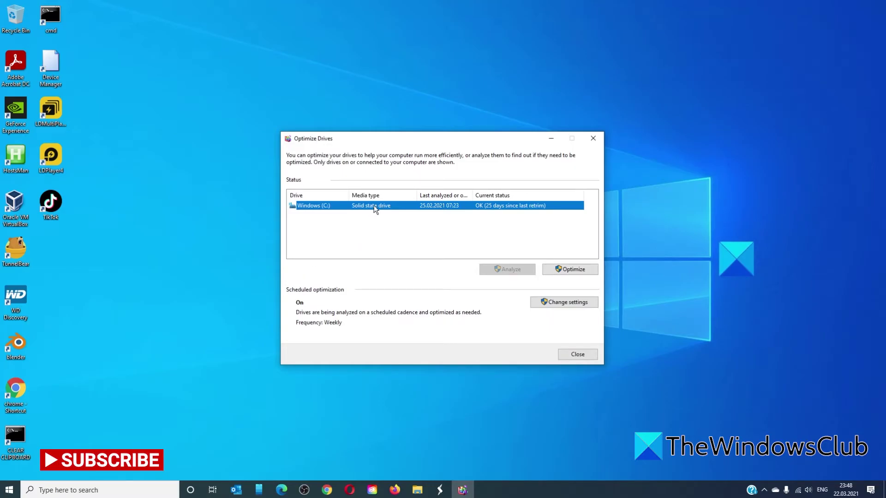
left_click(569, 271)
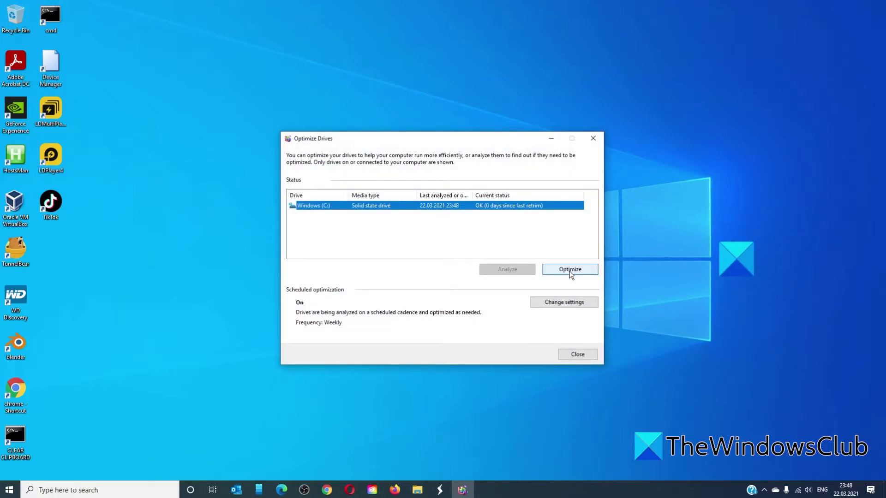
left_click(585, 355)
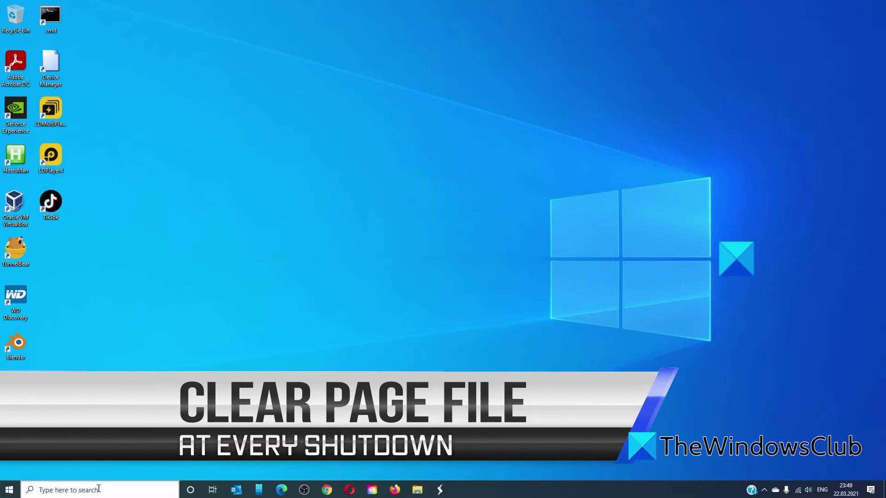
Open Registry Editor and expand HKEY_LOCAL_MACHINE\SYSTEM\CurrentControlSet\Control
left_click(98, 489)
type("regi")
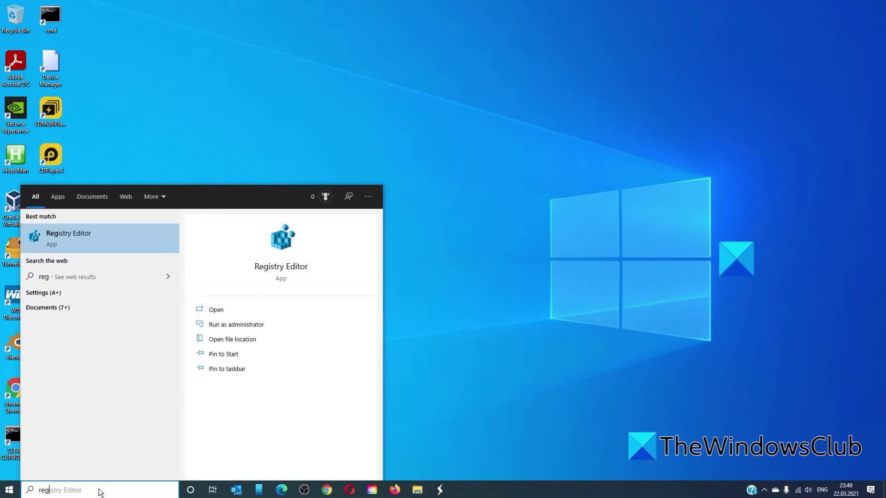
key("Return")
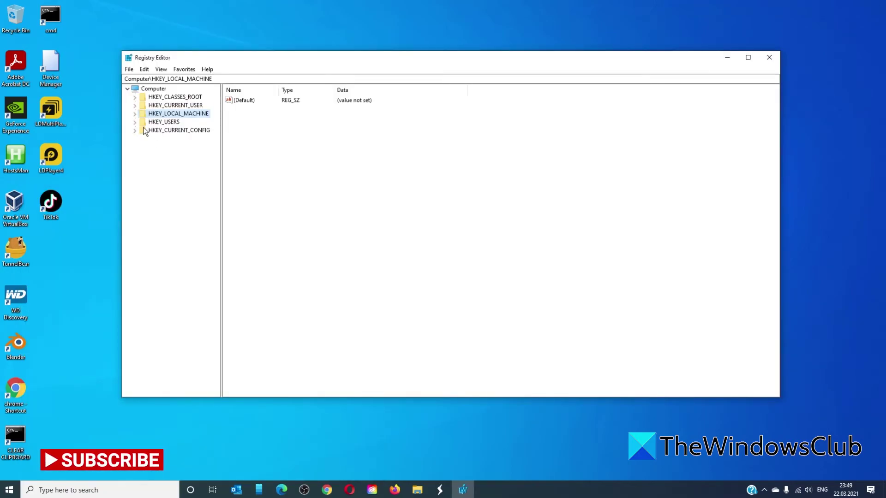
left_click(135, 113)
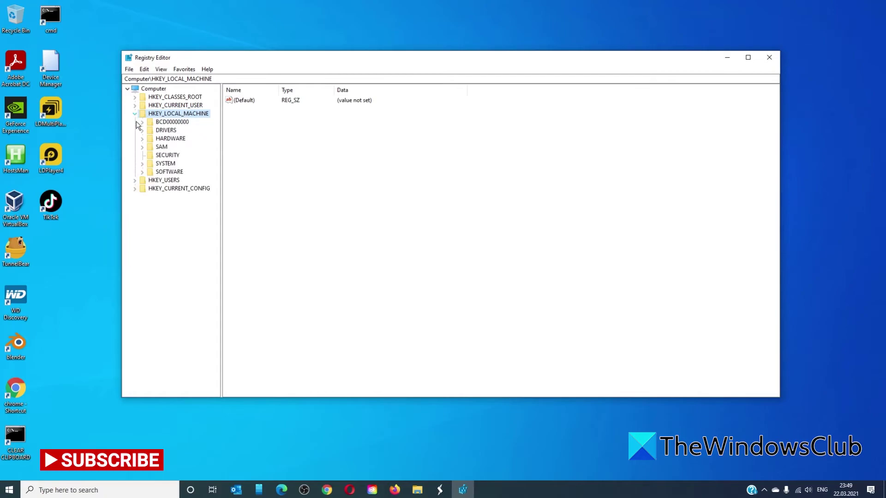
left_click(143, 164)
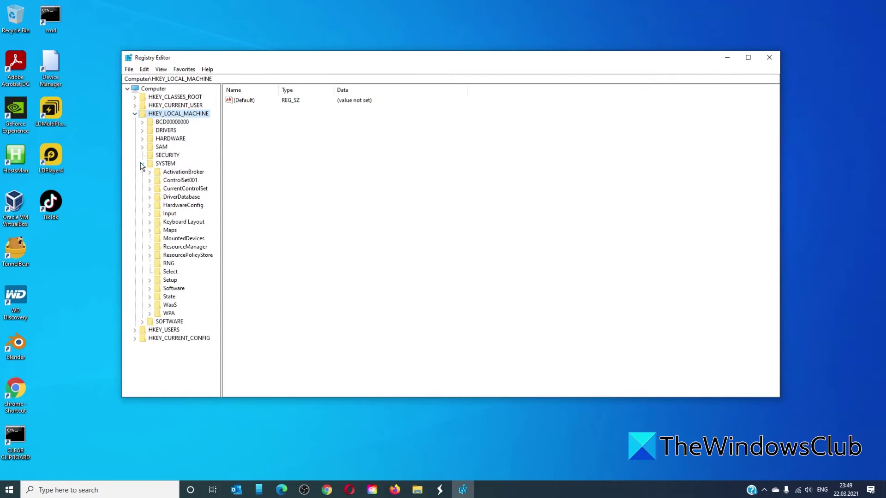
left_click(149, 189)
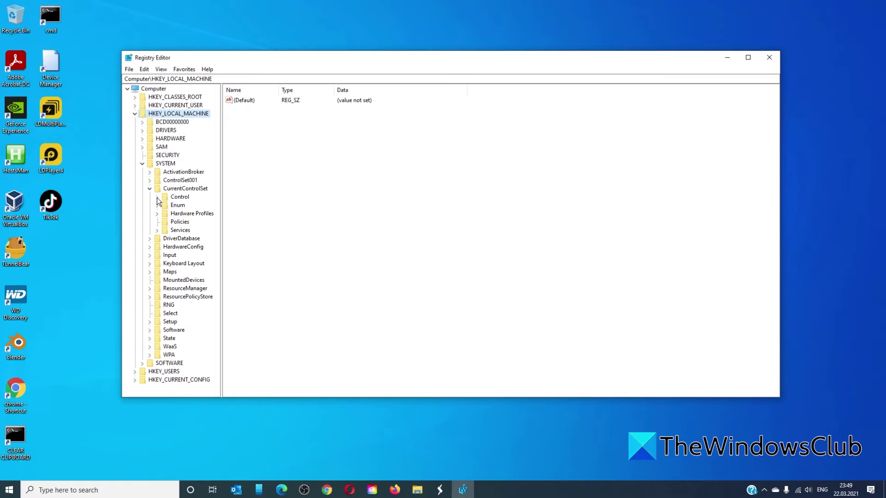
left_click(157, 197)
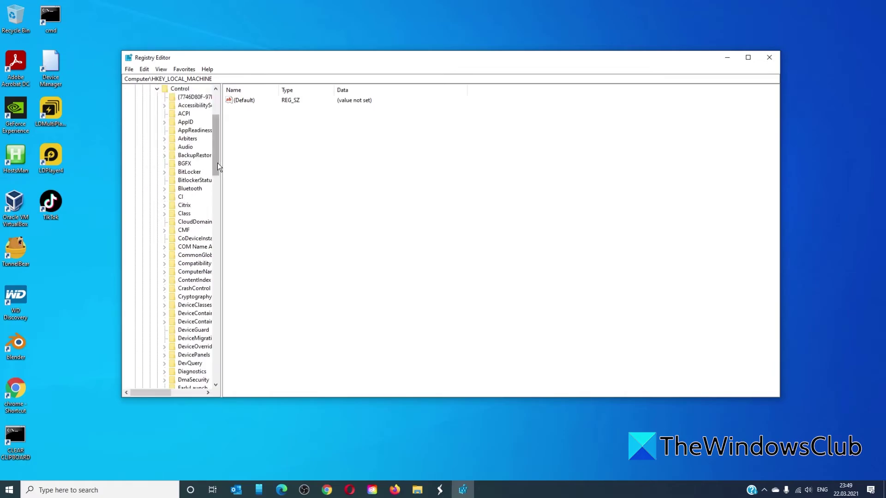
left_click_drag(217, 162, 224, 274)
Under Session Manager\Memory Management, set ClearPageFileAtShutdown to 1 and confirm
left_click(165, 371)
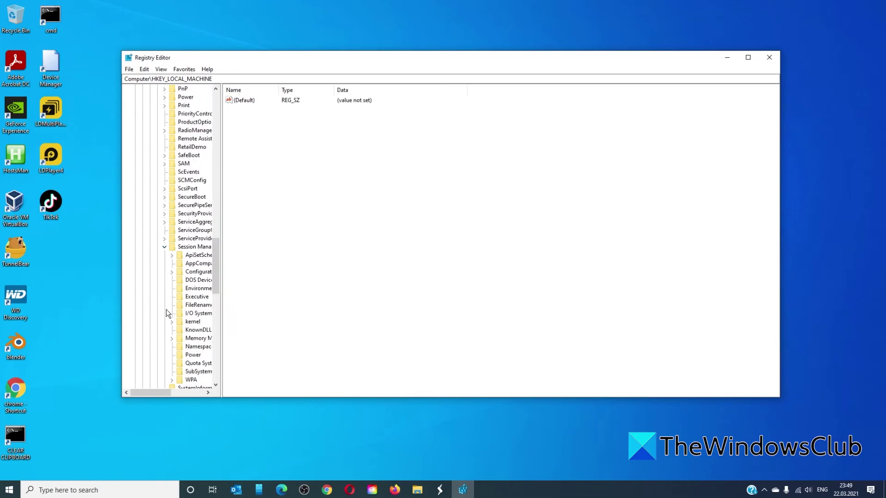
left_click(189, 339)
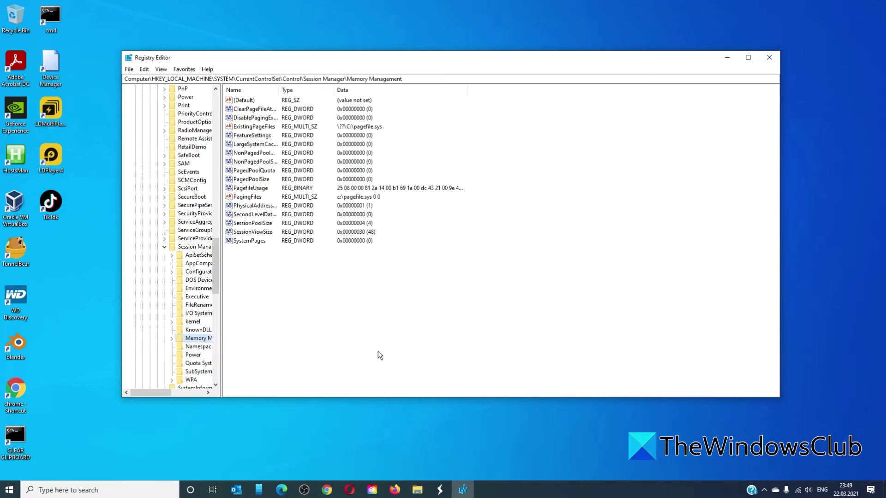
double_click(251, 111)
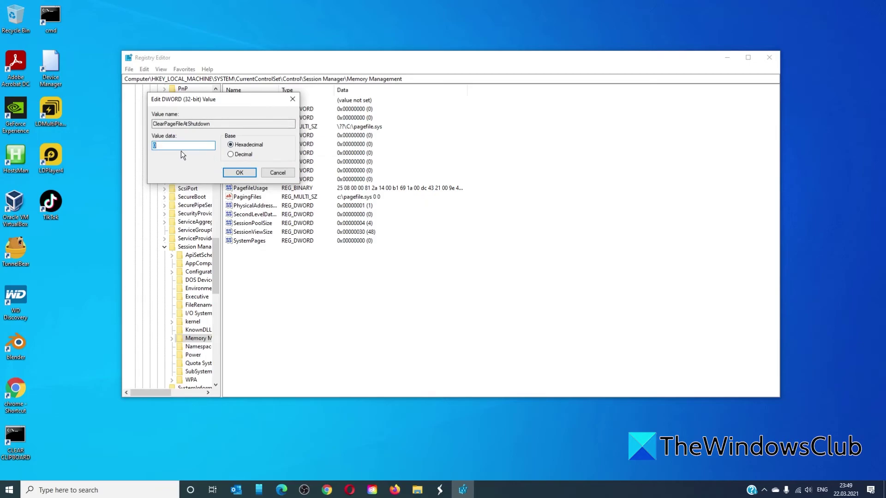
left_click(240, 172)
Close the Registry Editor window
left_click(770, 57)
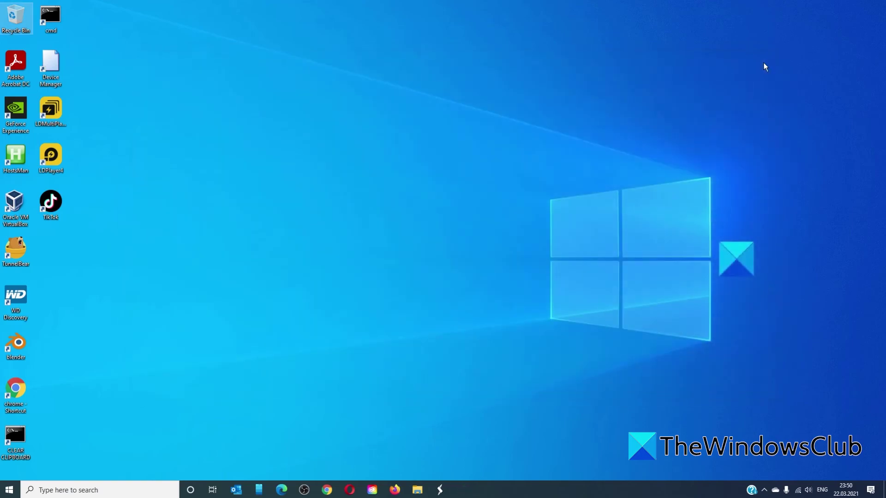